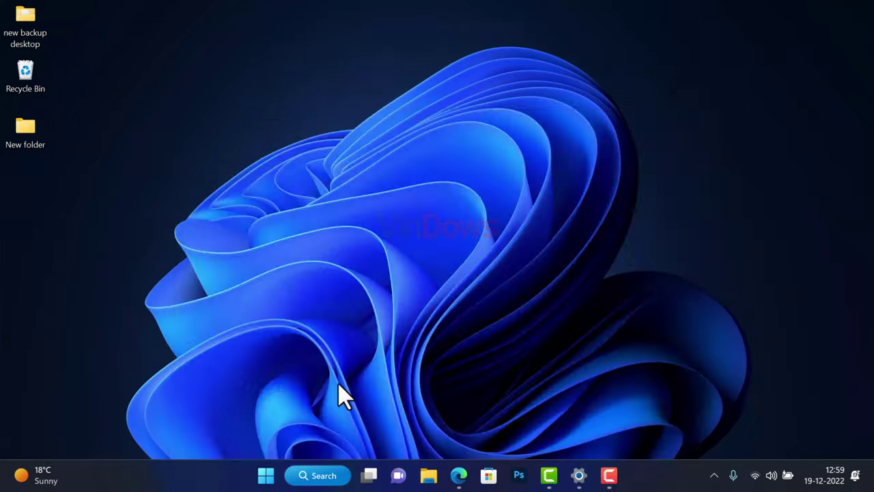
# Look up the installed Windows edition and version with winver, and close the About Windows dialog.
pyautogui.press('super+s')
pyautogui.write('winver')
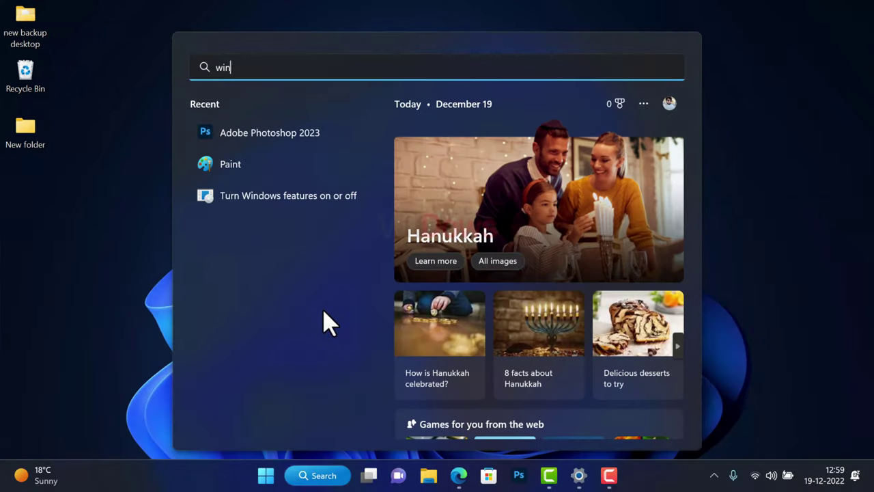
pyautogui.click(320, 189)
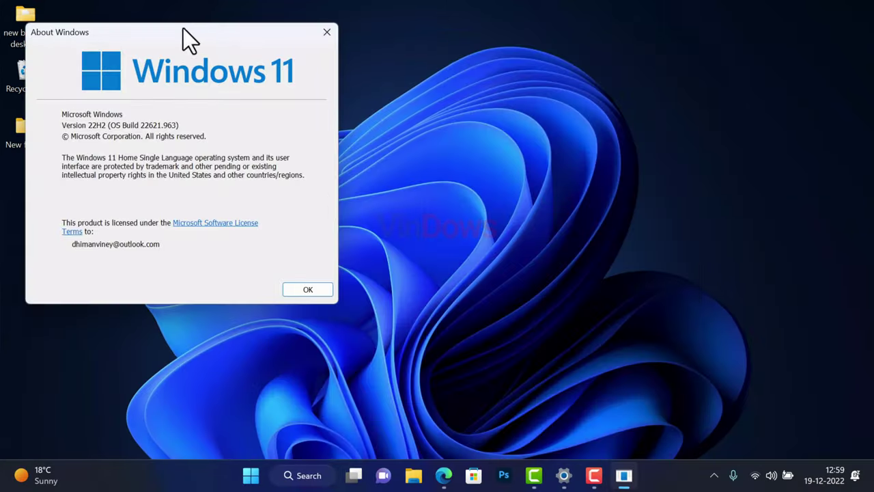
pyautogui.moveTo(183, 37); pyautogui.dragTo(344, 43)
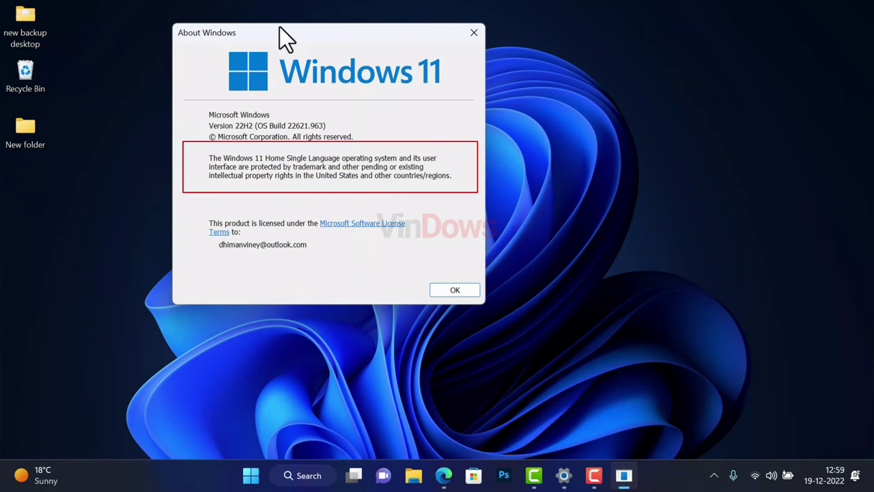
pyautogui.press('Escape')
# Check the Turn Windows features on or off list for a Hyper-V entry, and leave it without making changes.
pyautogui.click(320, 474)
pyautogui.press('Escape')
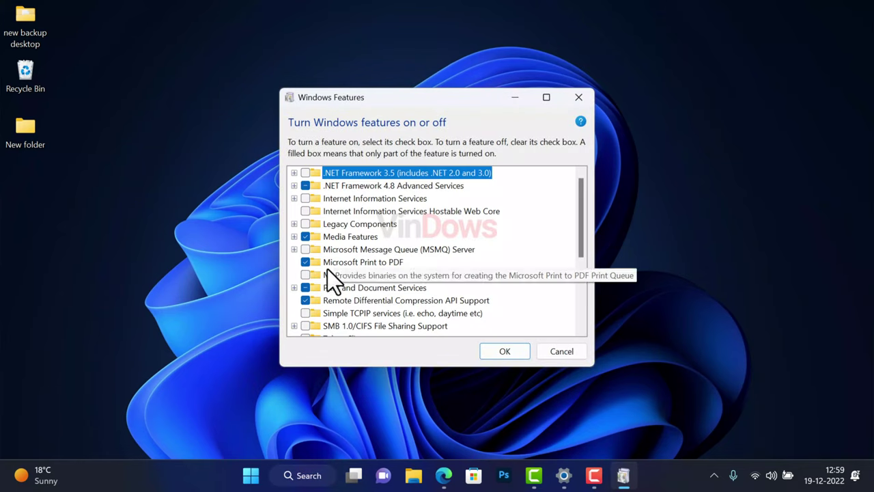
pyautogui.scroll(-2, 328, 302)
pyautogui.scroll(2, 329, 303)
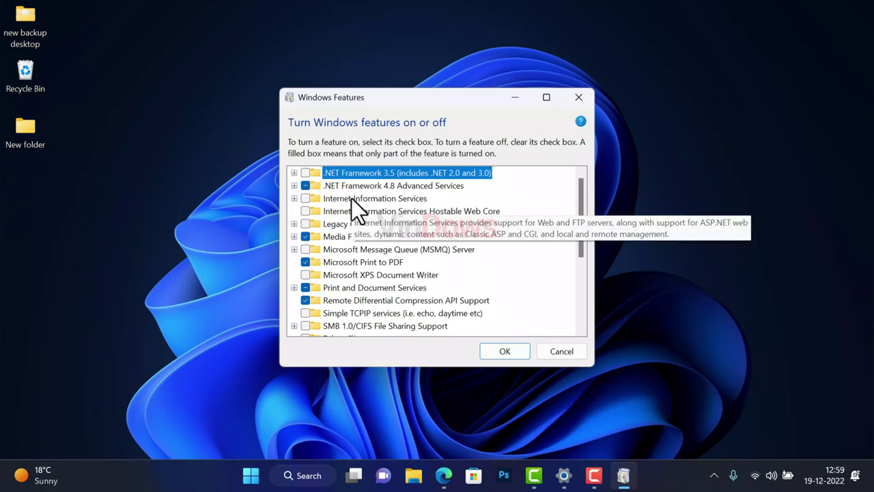
pyautogui.click(561, 352)
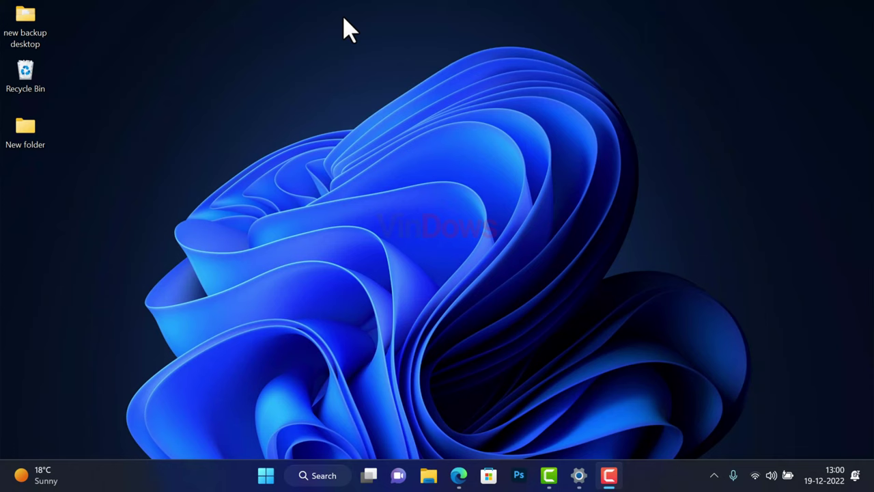
# Check the CPU's virtualization status in Task Manager's performance details, and close Task Manager.
pyautogui.rightClick(196, 486)
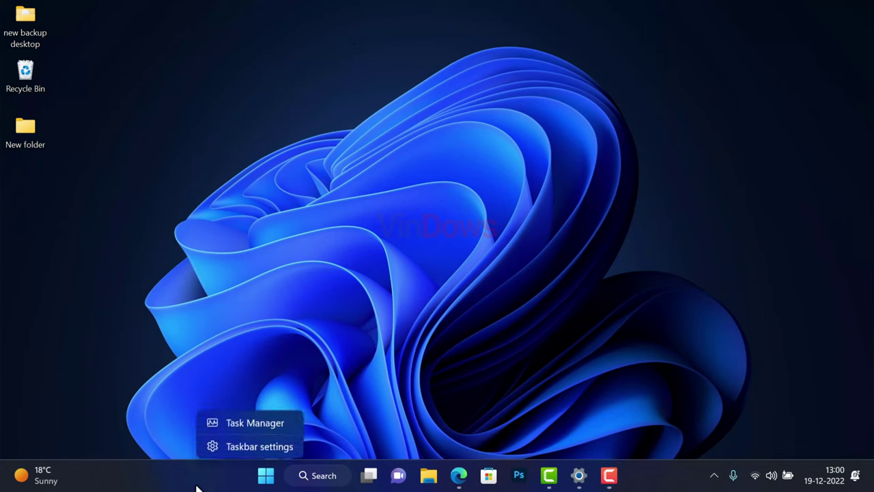
pyautogui.click(289, 426)
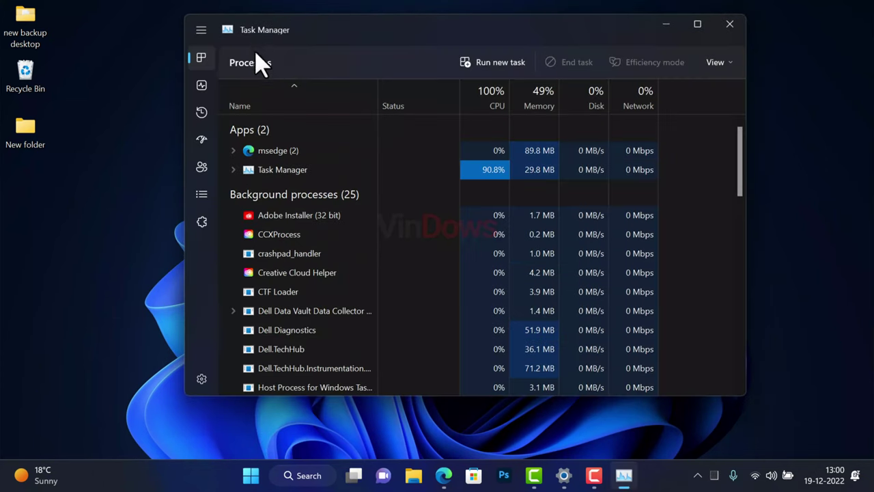
pyautogui.moveTo(260, 31); pyautogui.dragTo(228, 84)
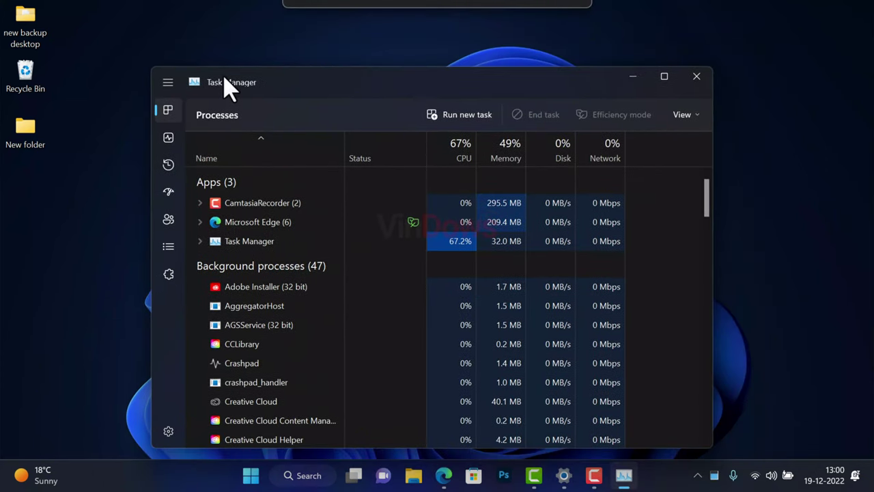
pyautogui.click(168, 138)
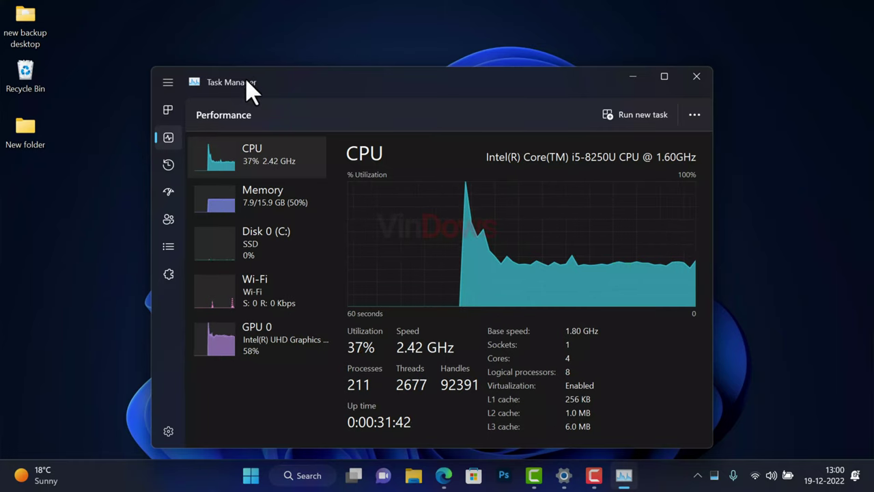
pyautogui.moveTo(248, 75); pyautogui.dragTo(220, 83)
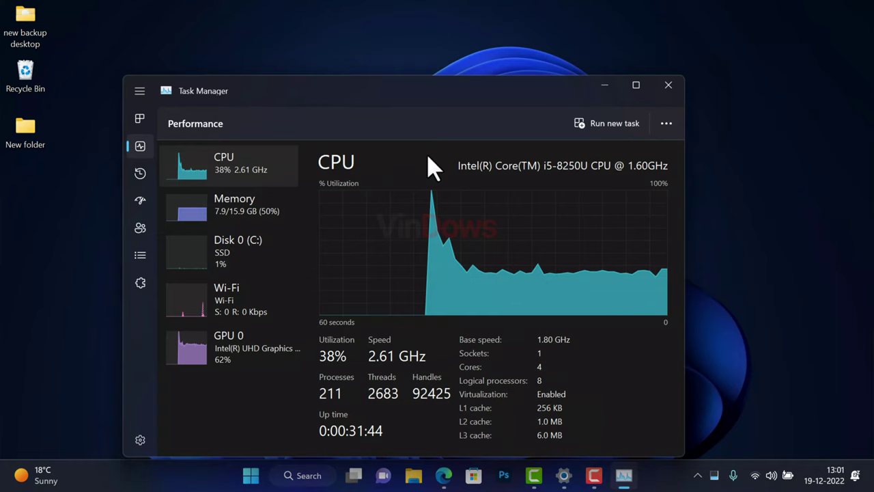
pyautogui.click(668, 86)
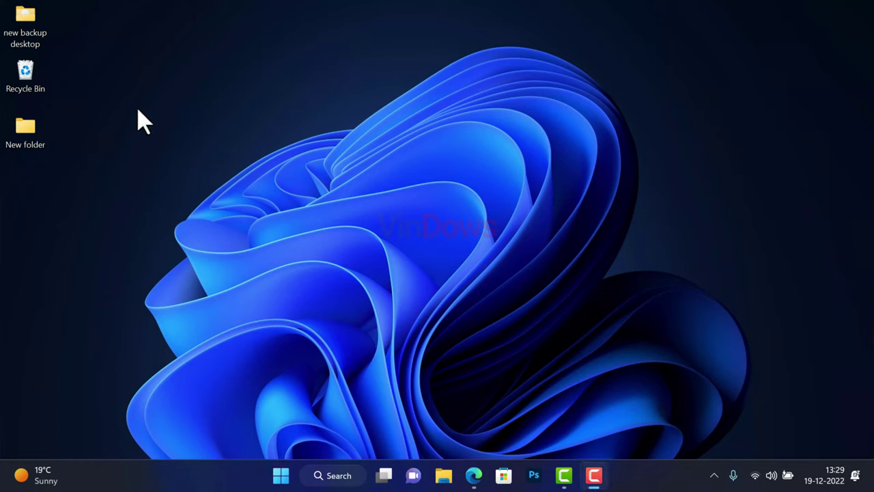
# Create a new text document on the desktop, keeping its default name.
pyautogui.rightClick(170, 113)
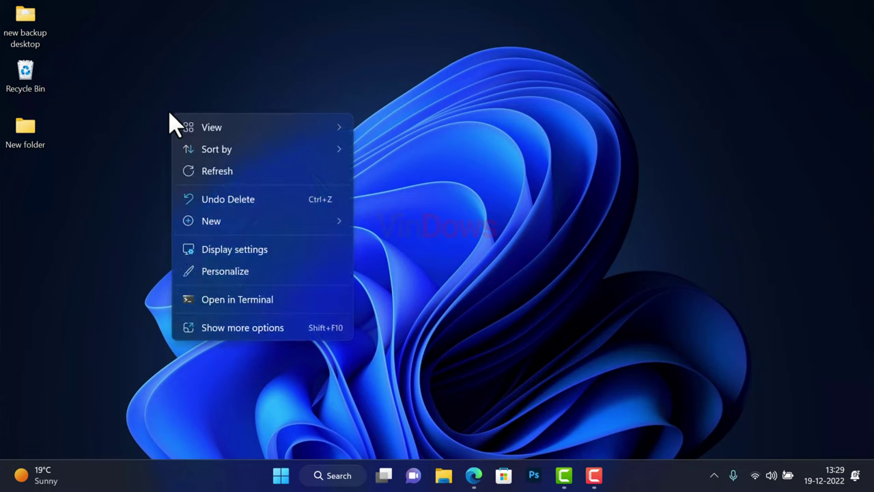
pyautogui.moveTo(278, 221)
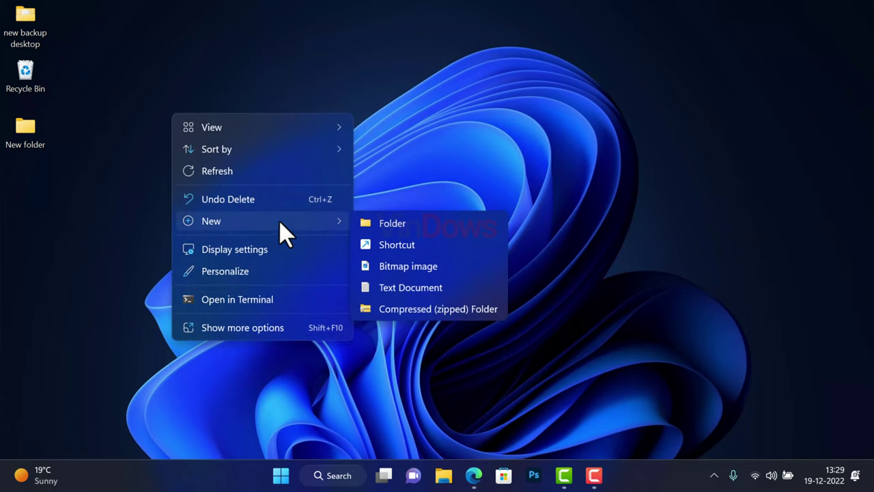
pyautogui.click(443, 288)
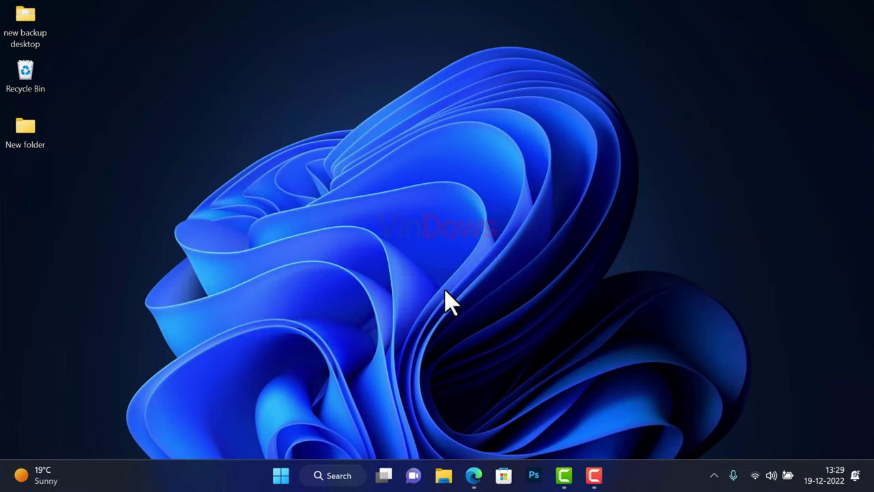
pyautogui.press('Return')
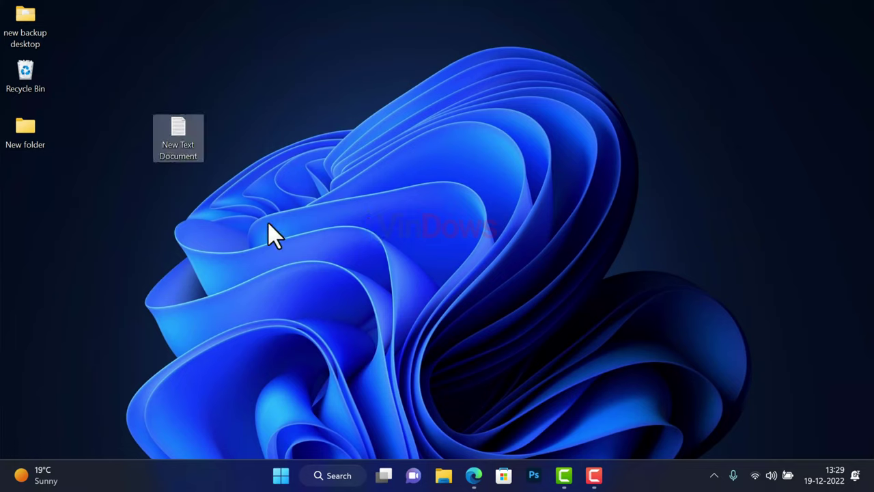
# Fill the new text document with the Hyper-V batch script, from pushd "%~dp0" through the package-adding loop and the Dism enable-feature command to pause.
pyautogui.doubleClick(187, 162)
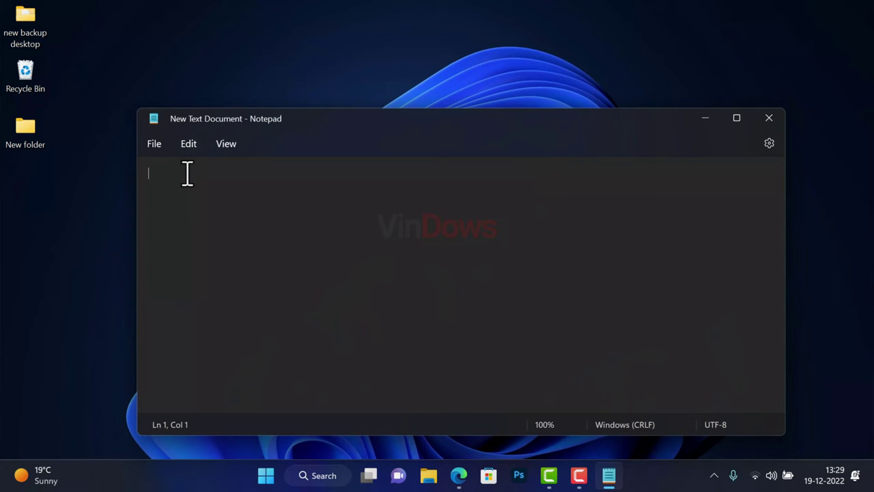
pyautogui.write('dir /b %SystemRoot%\\servicing\\Packages\\*Hyper-V*.mum >hyper-v.txt    for /f %%i in (\'findstr /i . hyper-v.txt 2^>nul\') do dism /online /norestart /add-package:"%SystemRoot%\\servicing\\Packages\\%%i"    del hyper-v.txt    Dism /online /enable-feature /featurename:Microsoft-Hyper-V -All /LimitAccess /ALL    pause')
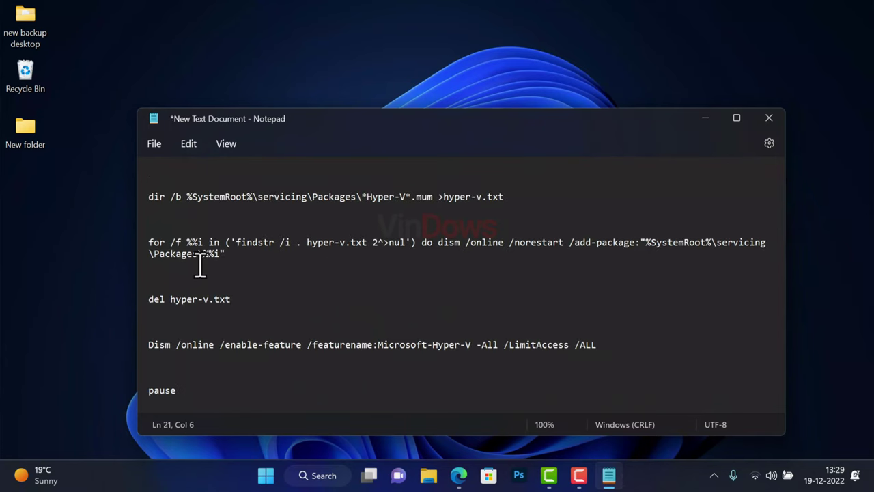
pyautogui.scroll(1, 198, 266)
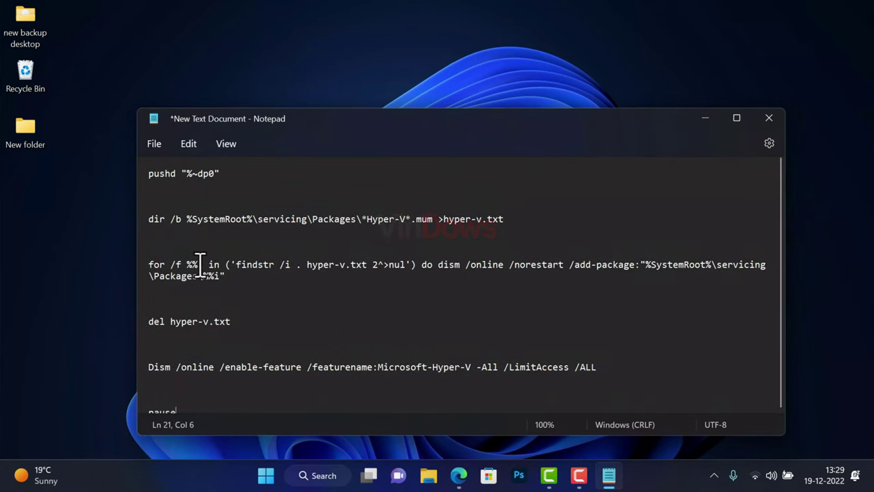
# Save the script as hyperv.bat in the Desktop folder and minimize its Notepad window.
pyautogui.click(154, 145)
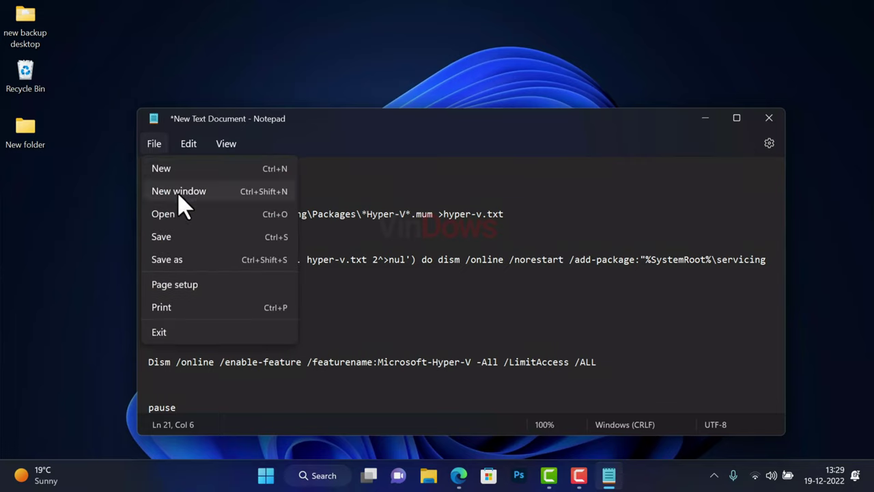
pyautogui.click(224, 263)
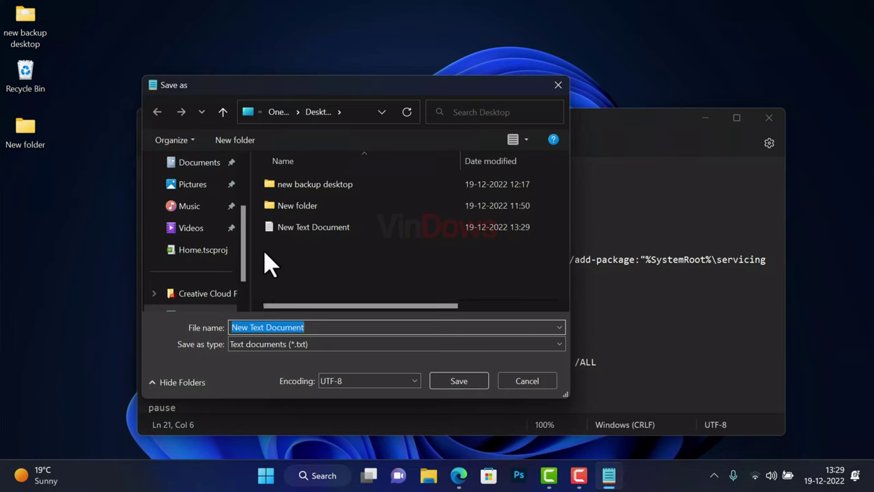
pyautogui.write('hyperv.bat')
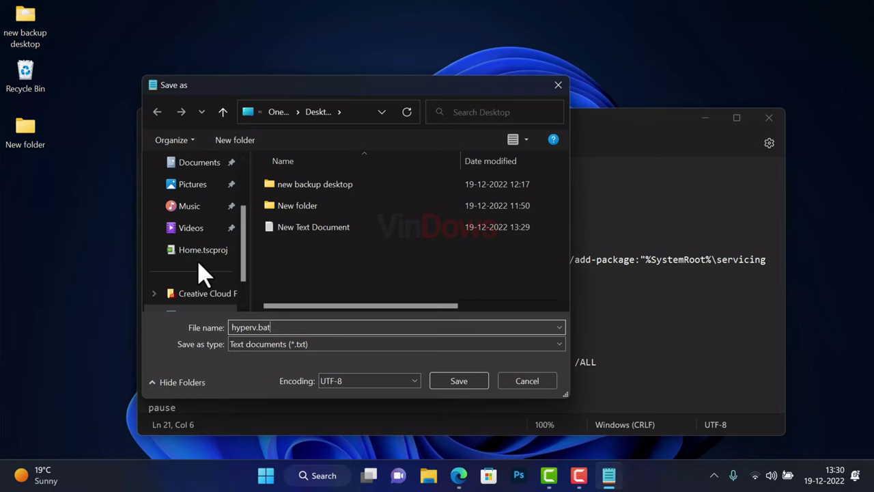
pyautogui.moveTo(278, 328); pyautogui.dragTo(264, 327)
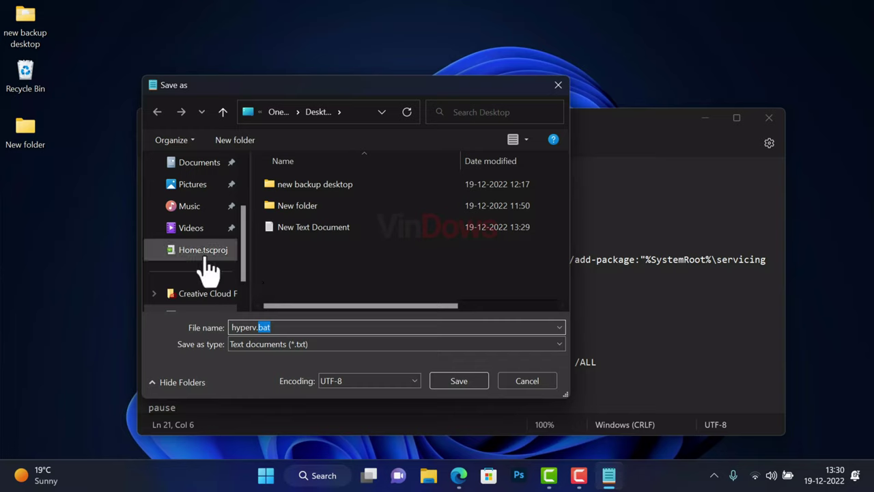
pyautogui.scroll(3, 205, 263)
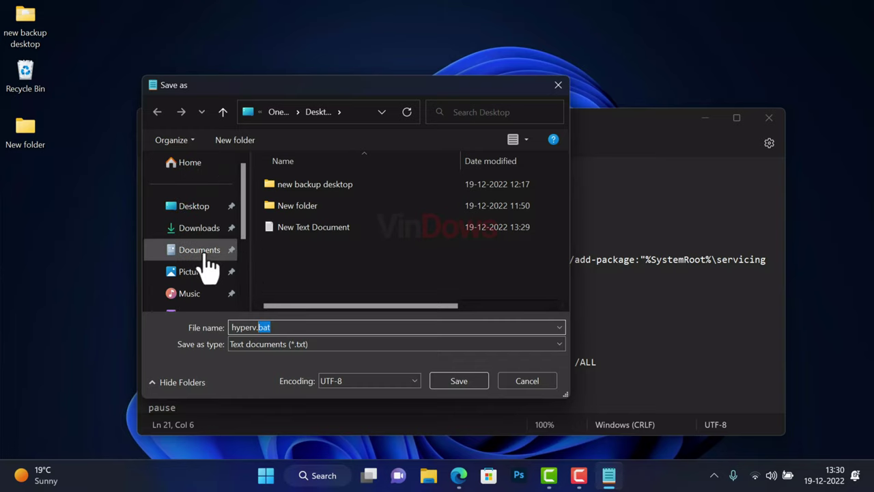
pyautogui.click(214, 216)
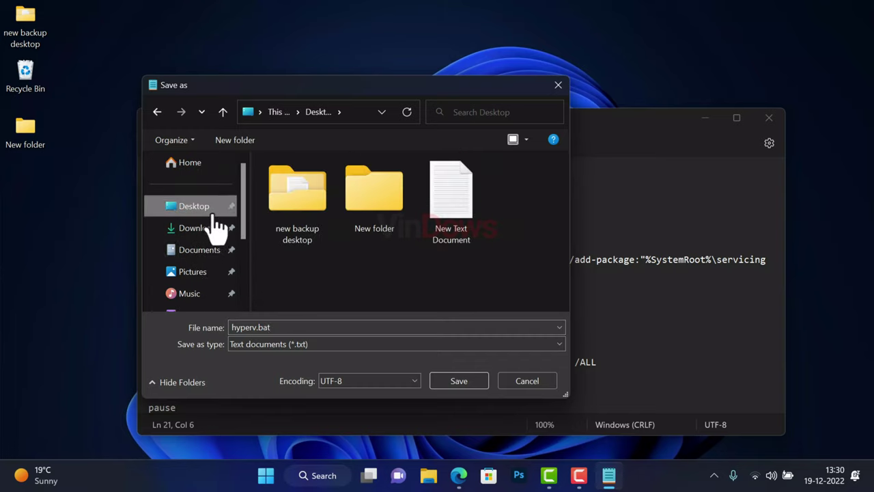
pyautogui.click(454, 387)
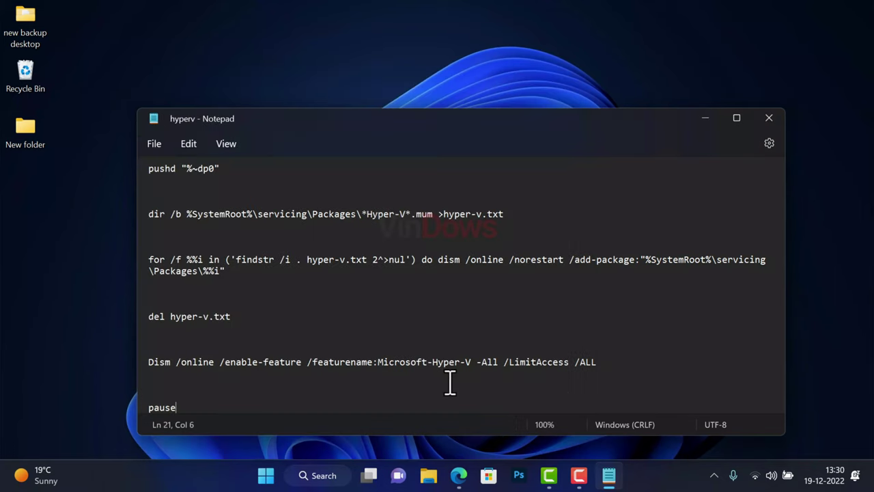
pyautogui.click(705, 119)
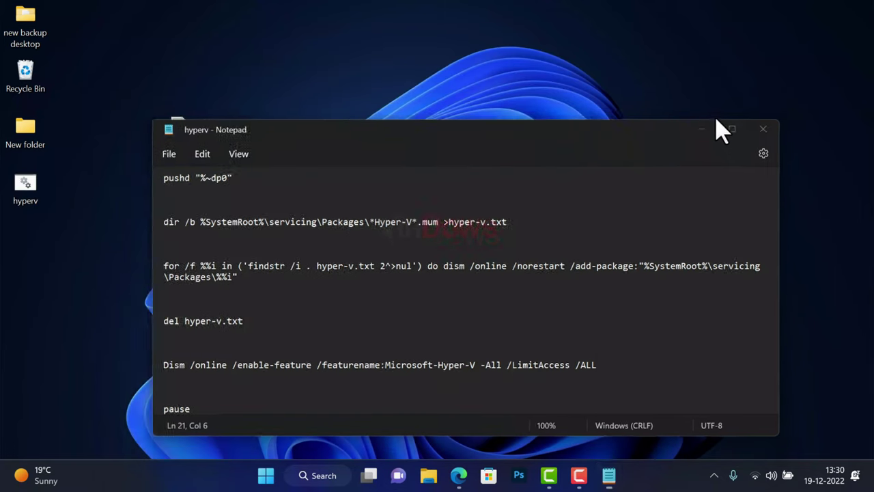
# Move the hyperv batch file beside the text document on the desktop and run it as administrator, allowing it to make changes.
pyautogui.moveTo(27, 190); pyautogui.dragTo(300, 136)
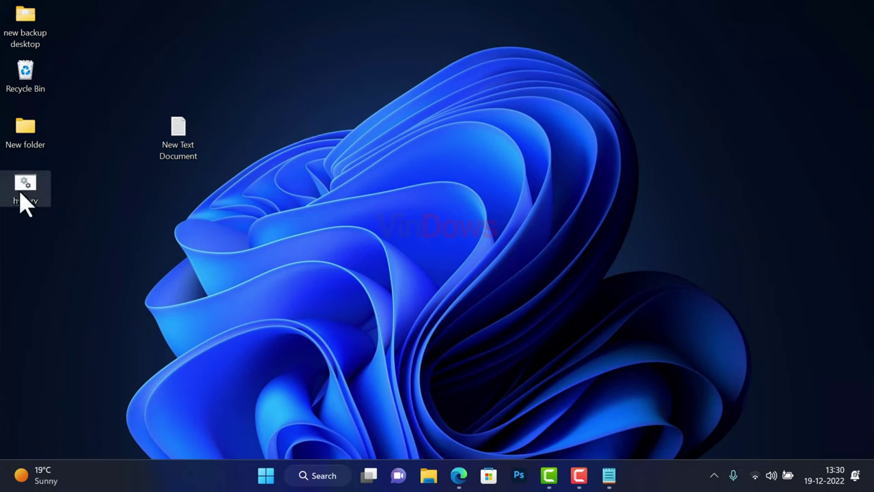
pyautogui.moveTo(25, 201); pyautogui.dragTo(301, 136)
pyautogui.rightClick(291, 141)
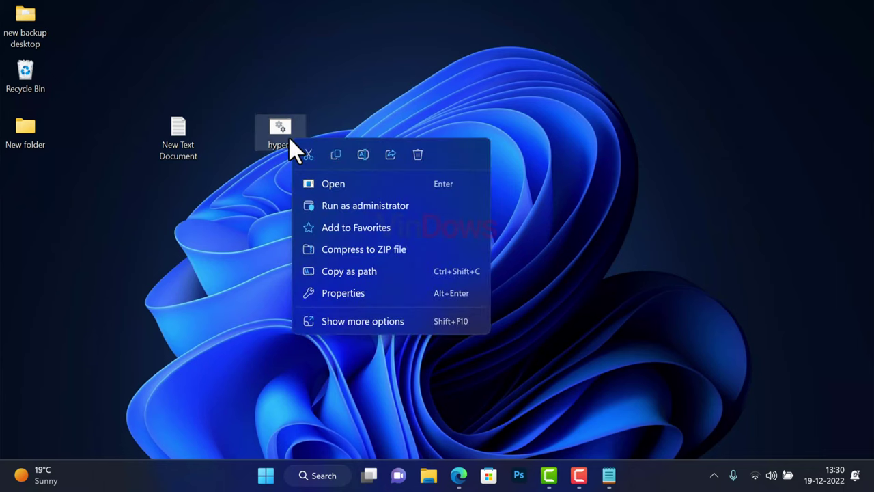
pyautogui.click(426, 204)
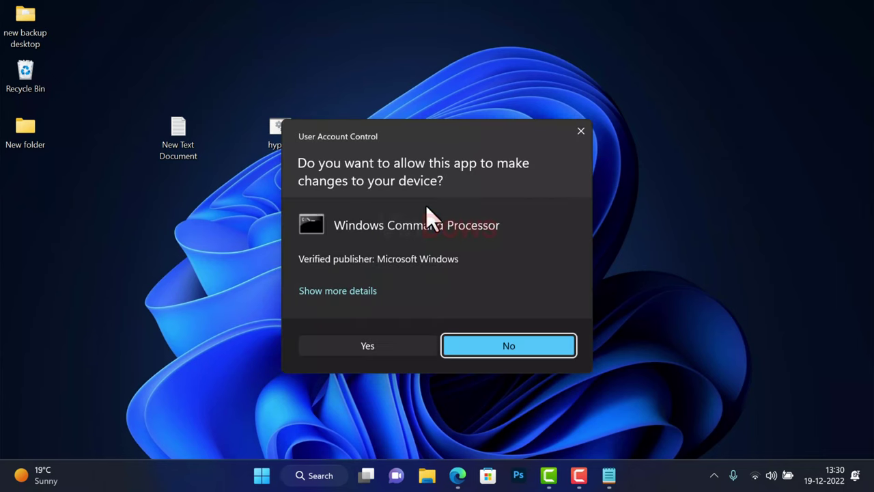
pyautogui.click(385, 342)
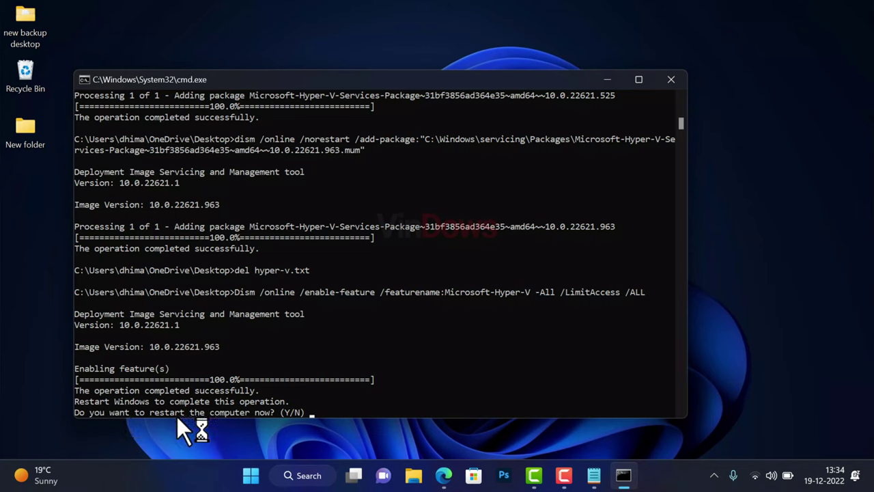
# Search Windows for "hyper v", open Hyper-V Manager and start the New Virtual Machine Wizard.
pyautogui.click(288, 420)
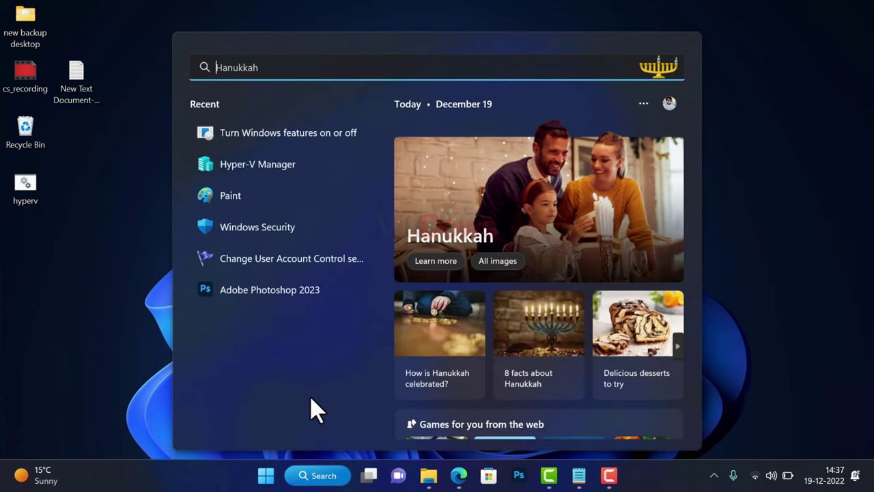
pyautogui.write('hyper v')
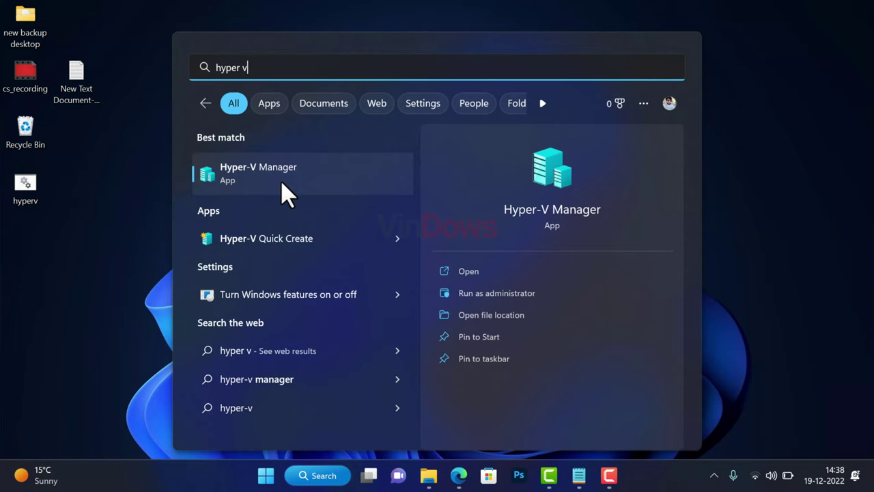
pyautogui.click(282, 183)
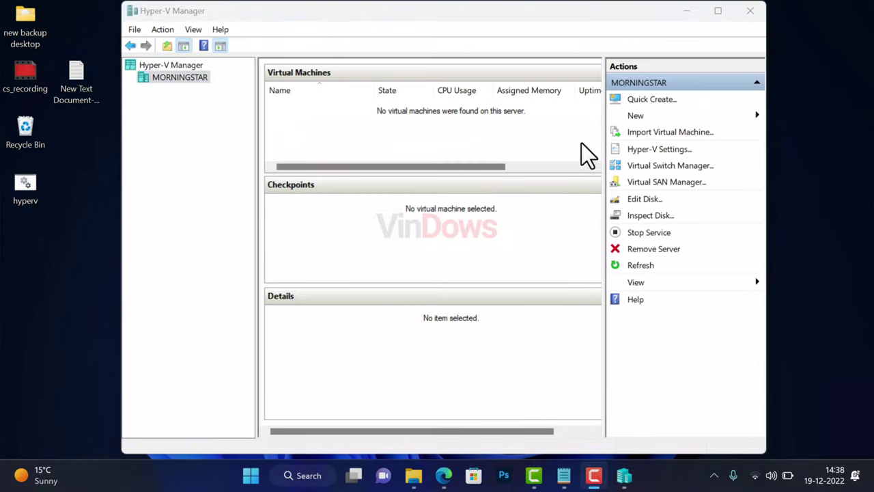
pyautogui.click(646, 123)
pyautogui.click(795, 116)
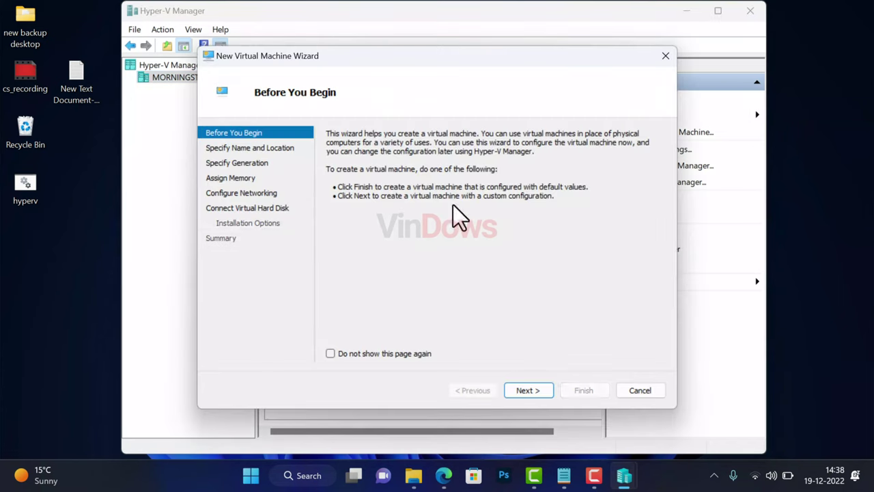
# Look through the wizard's Specify Name and Location, Assign Memory, Configure Networking and Connect Virtual Hard Disk pages.
pyautogui.click(260, 148)
pyautogui.click(245, 177)
pyautogui.click(247, 192)
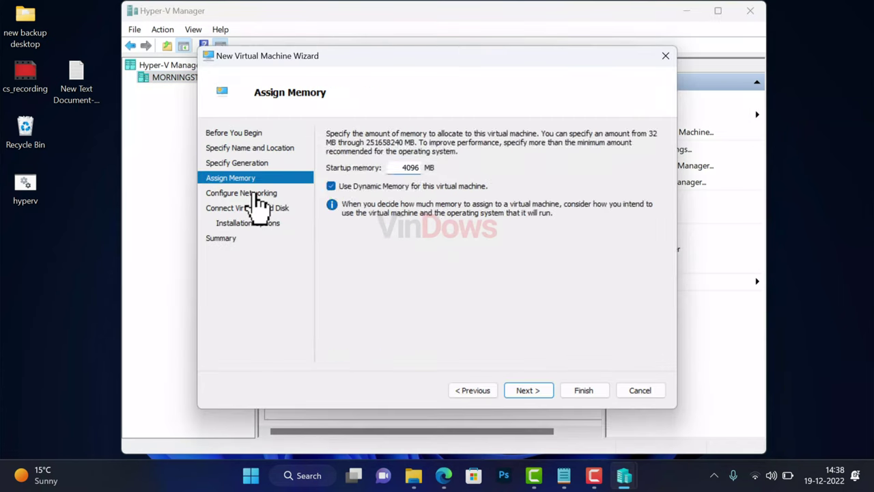
pyautogui.click(247, 207)
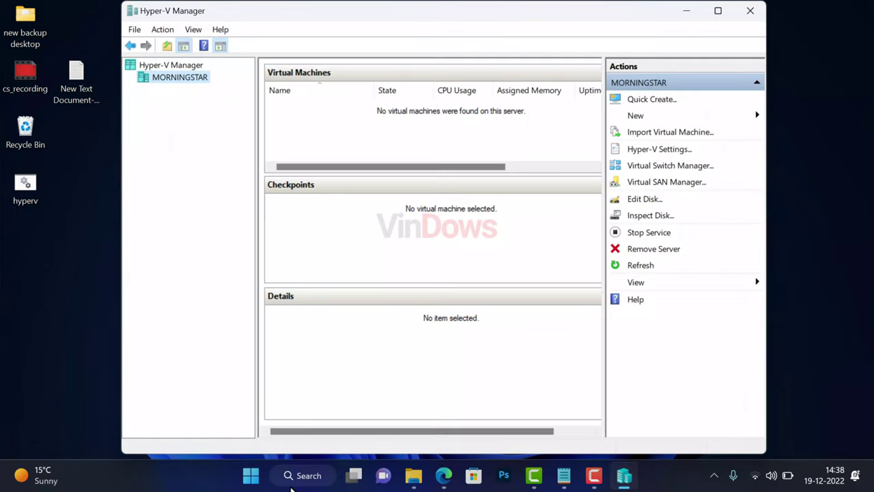
# Search Windows for "windows feature" and open Turn Windows features on or off.
pyautogui.click(301, 478)
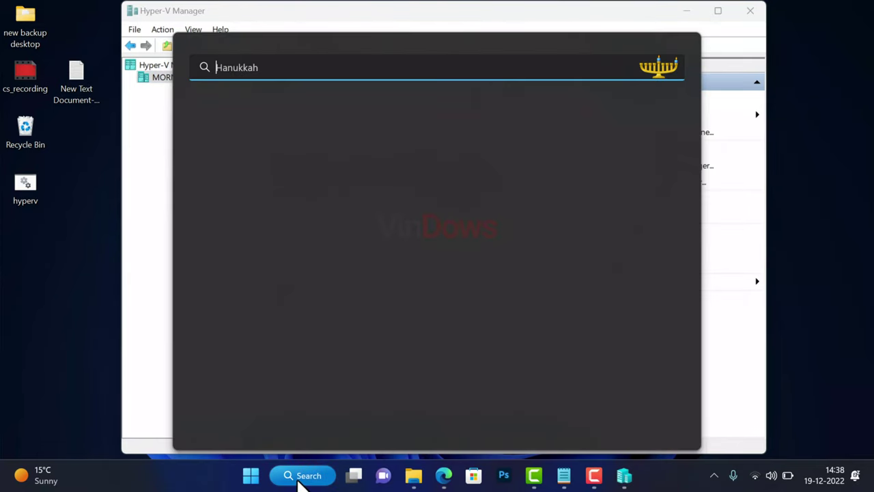
pyautogui.write('windows feature')
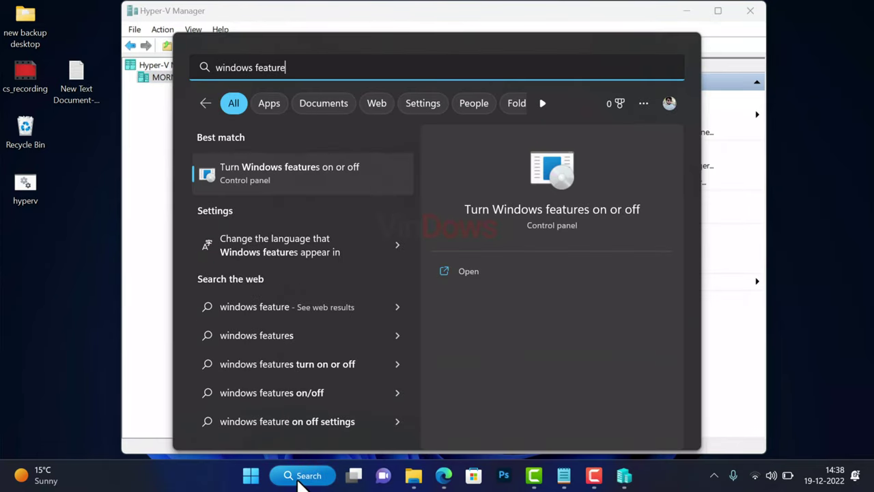
pyautogui.press('Return')
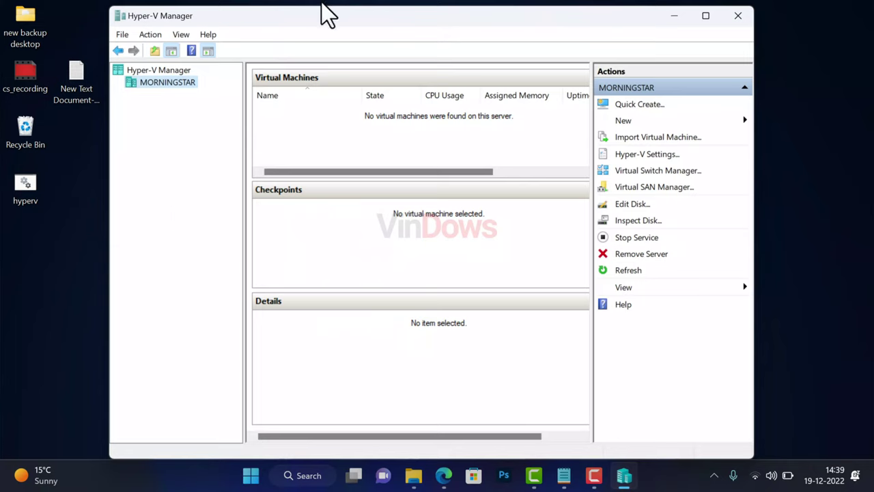
pyautogui.press('F10')
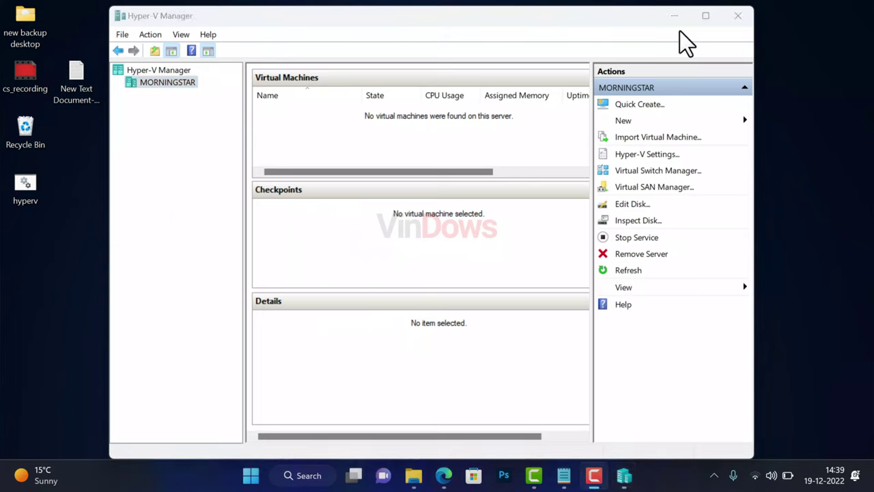